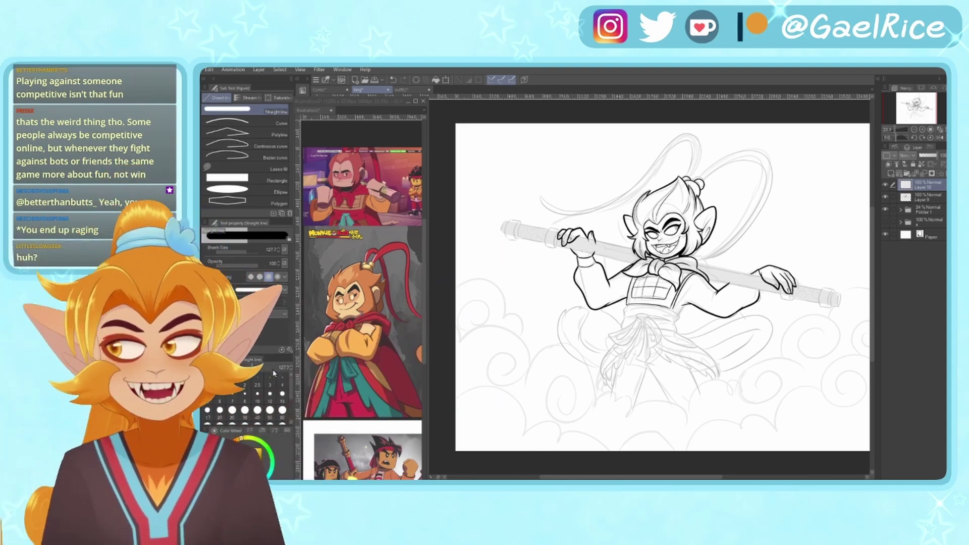
- Set the Straight line brush size to 12, trying it out with test lines above the staff and undoing them
click(248, 396)
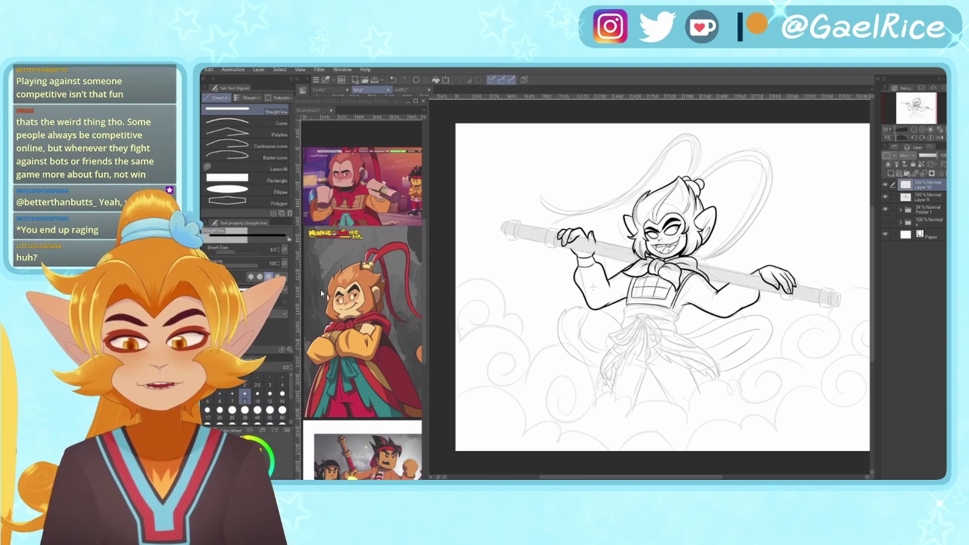
click(270, 394)
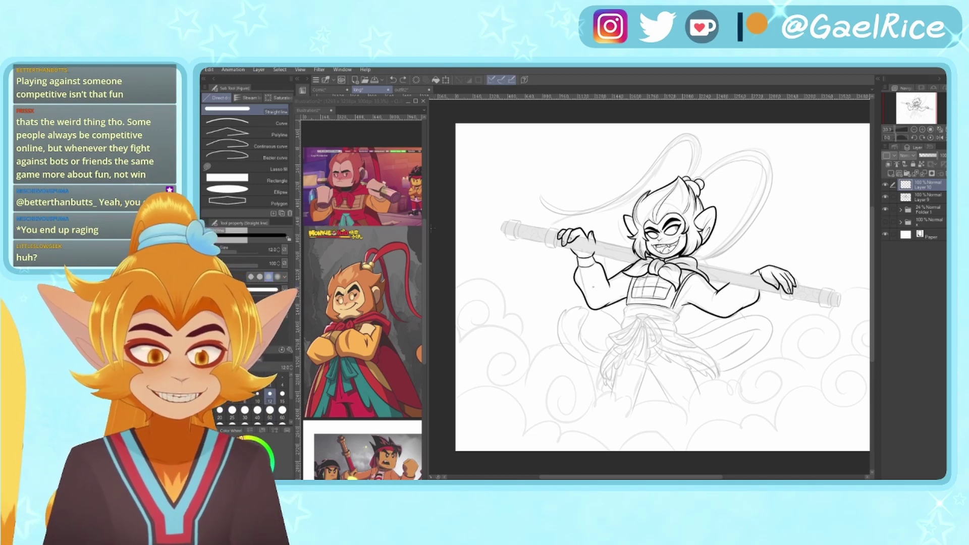
drag(502, 201, 619, 225)
scroll(624, 236, up, 1)
scroll(625, 235, up, 1)
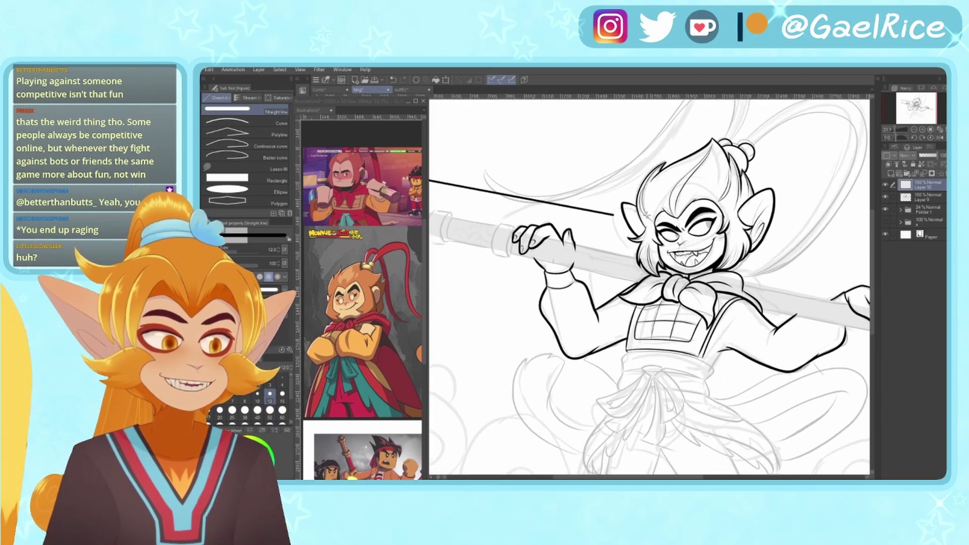
key(ctrl+z)
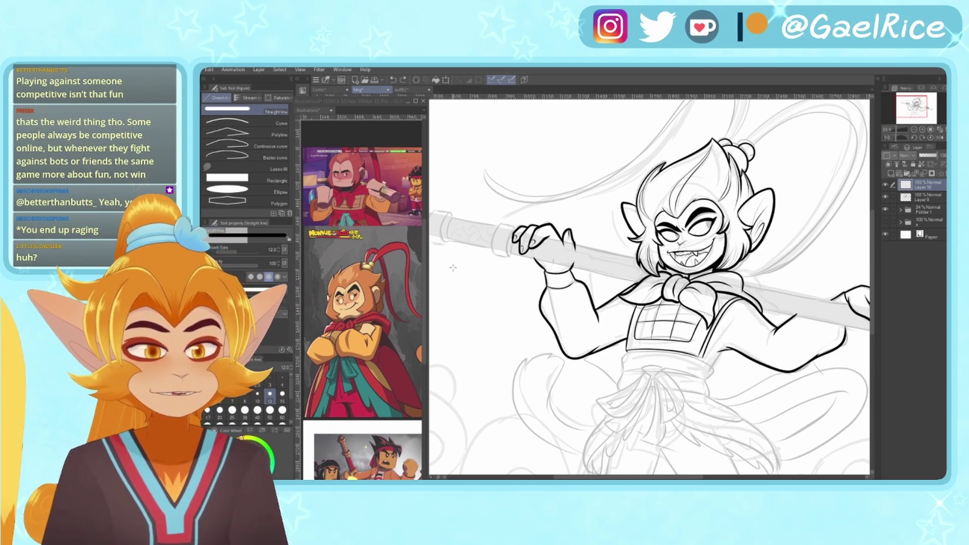
drag(488, 201, 546, 214)
click(282, 393)
click(270, 395)
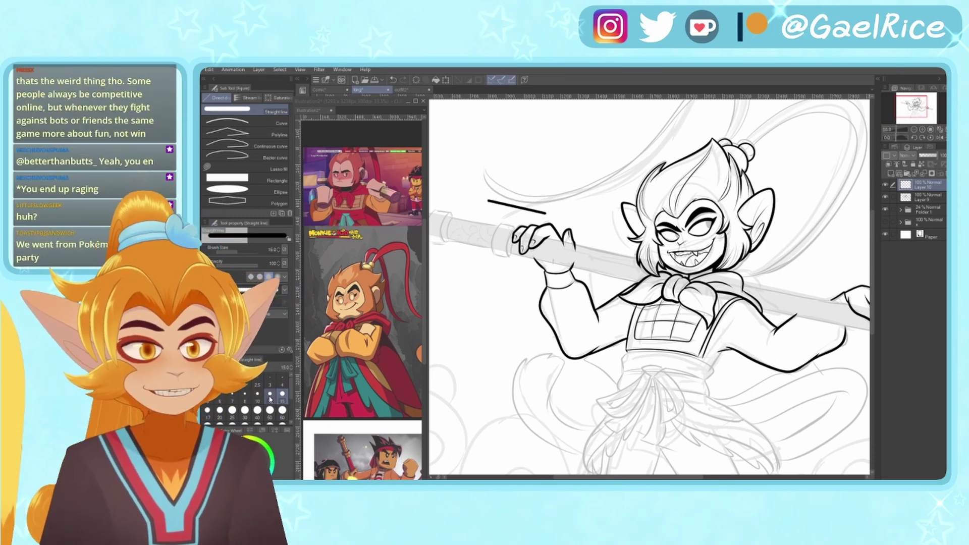
key(ctrl+z)
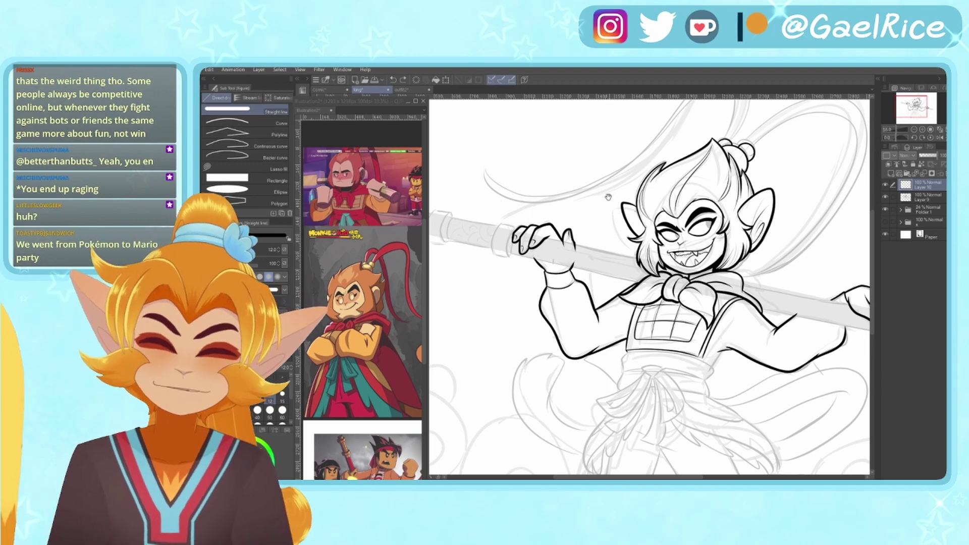
- Ink the upper edge of the staff with straight lines, from its left end behind the head to its right end
drag(608, 197, 658, 191)
drag(474, 208, 733, 262)
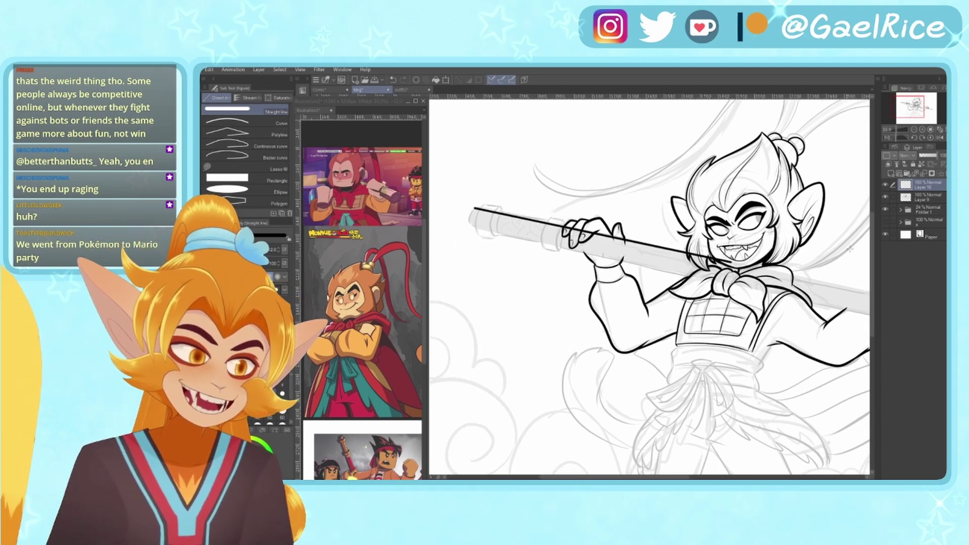
drag(808, 217, 608, 183)
drag(803, 183, 730, 165)
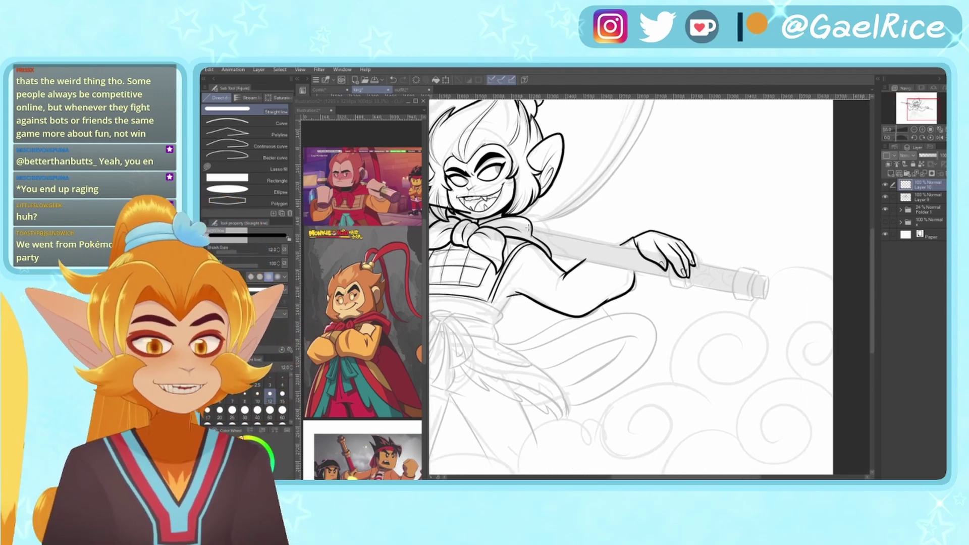
drag(528, 226, 768, 277)
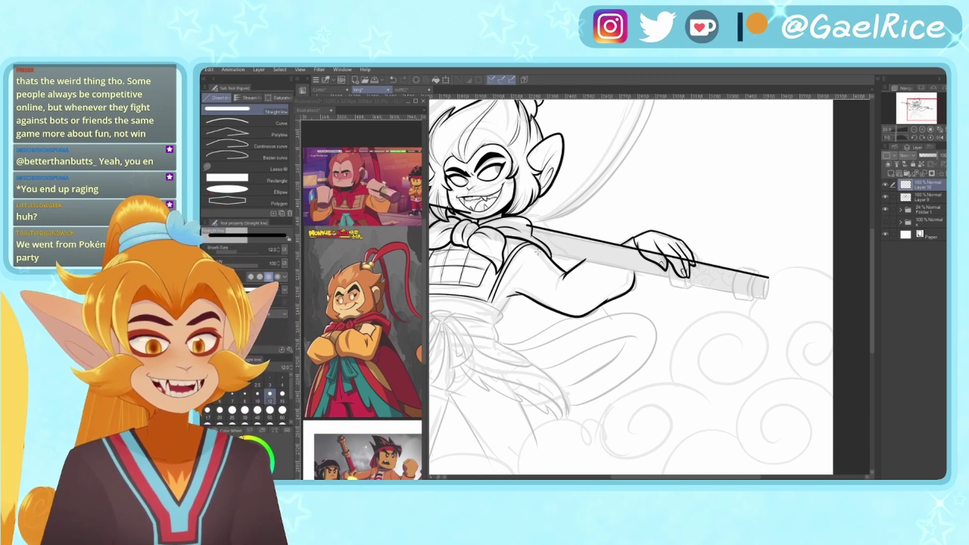
drag(536, 243, 765, 301)
key(ctrl+z)
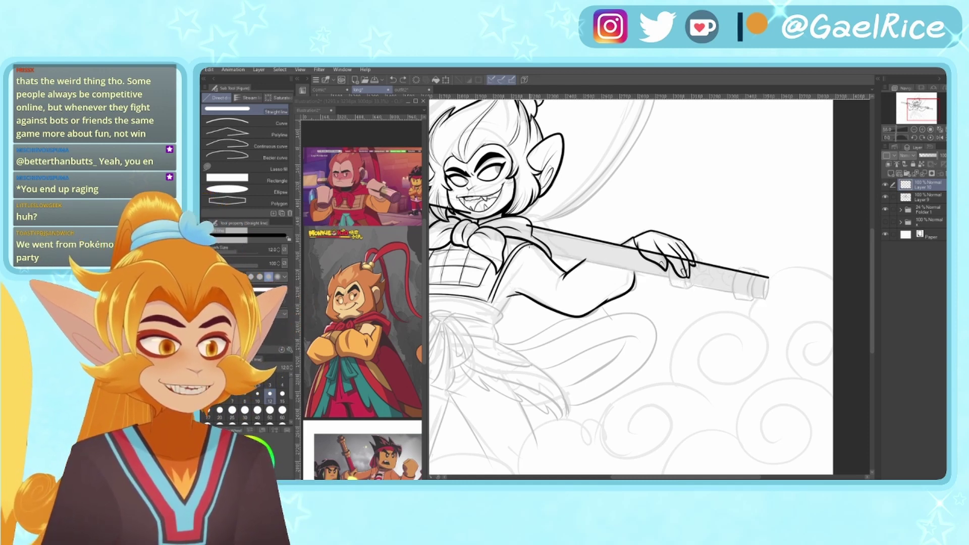
drag(540, 246, 746, 288)
key(ctrl+z)
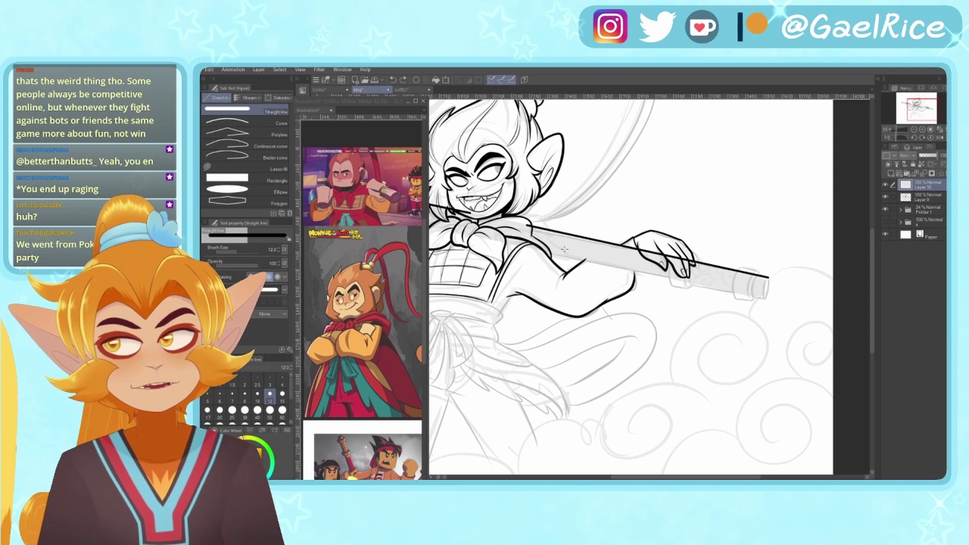
drag(530, 251, 766, 299)
key(ctrl+z)
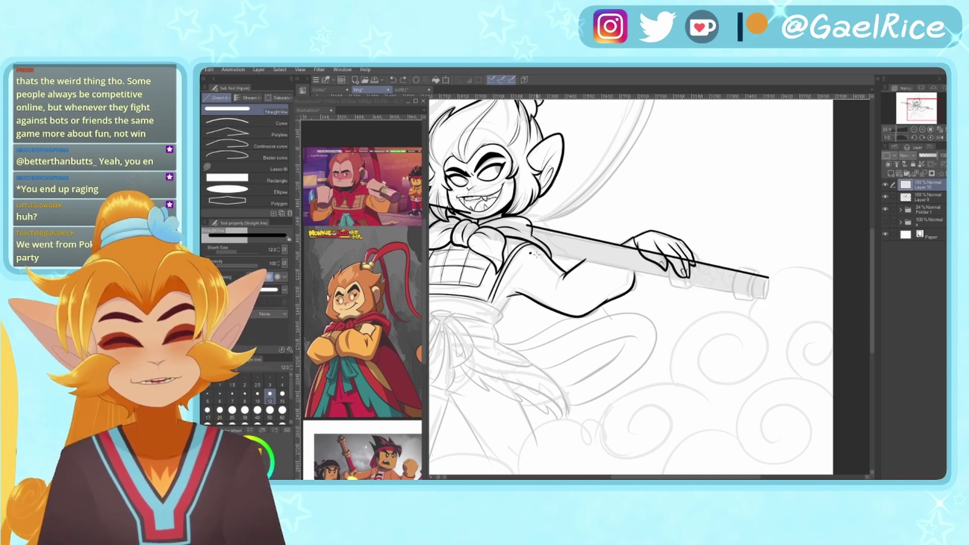
- Ink the lower edge of the staff with a straight line running from its left end past the right hand
drag(569, 268, 785, 309)
drag(528, 229, 514, 216)
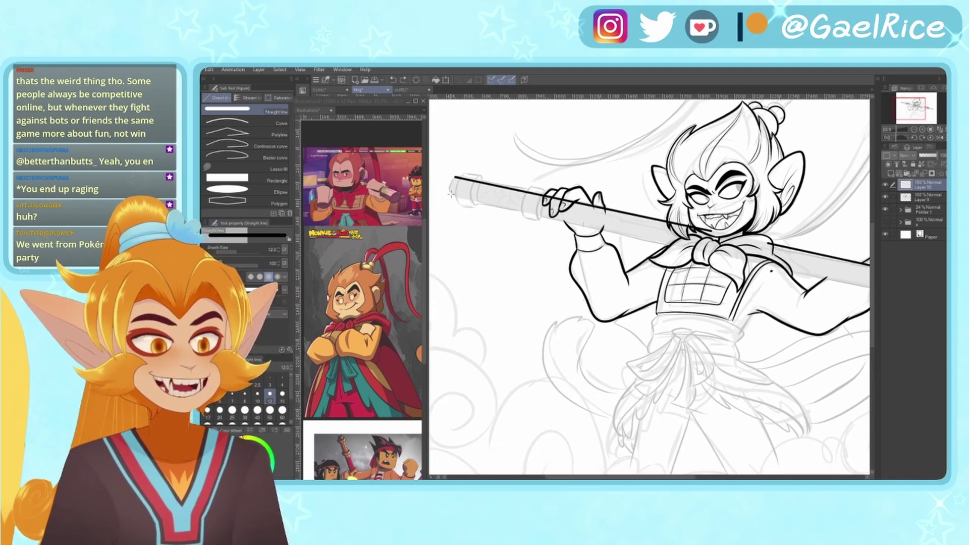
mouse_move(451, 195)
mouse_down()
mouse_move(886, 297)
mouse_move(878, 307)
mouse_move(809, 298)
mouse_up()
drag(878, 313, 881, 314)
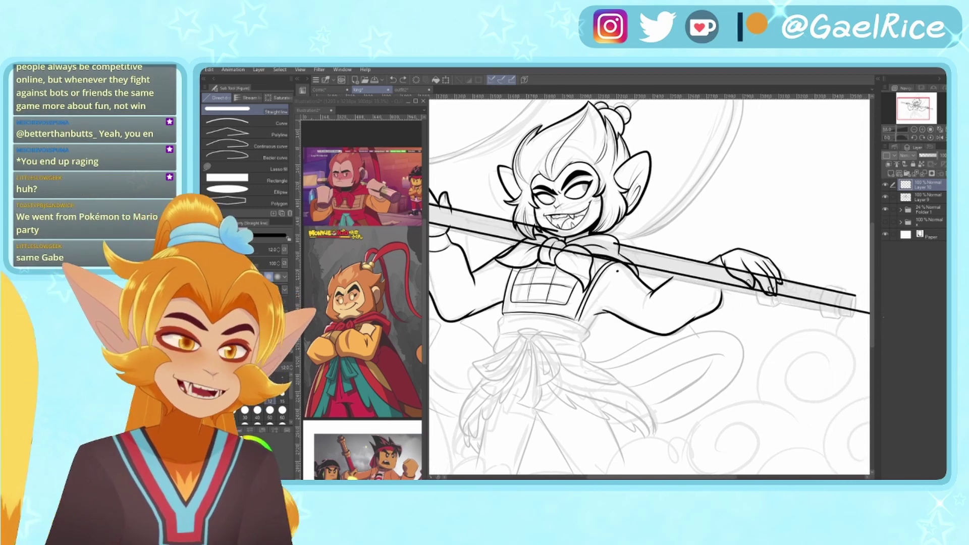
drag(581, 282, 830, 301)
- Ink the right outline and inner curves of the collar at the staff's left end with the G-pen
key(p)
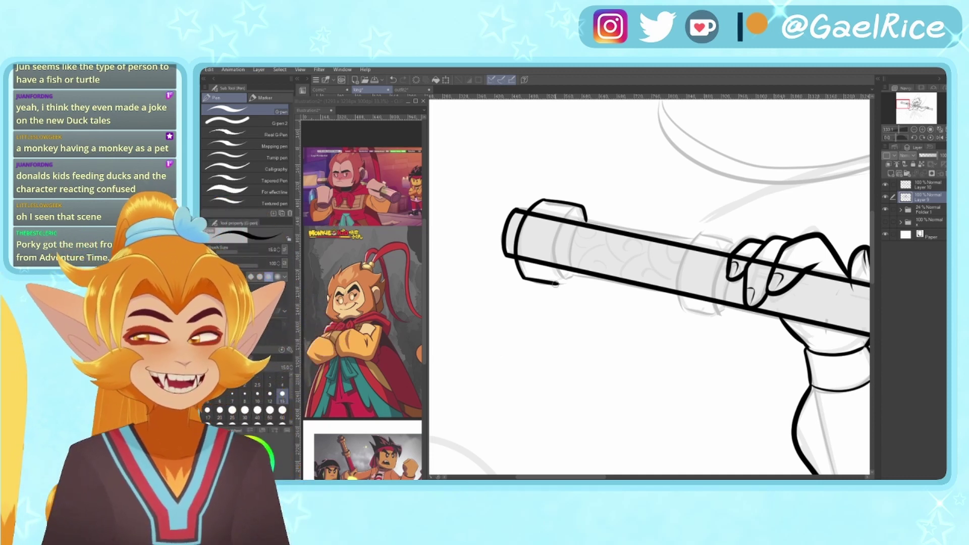
click(887, 197)
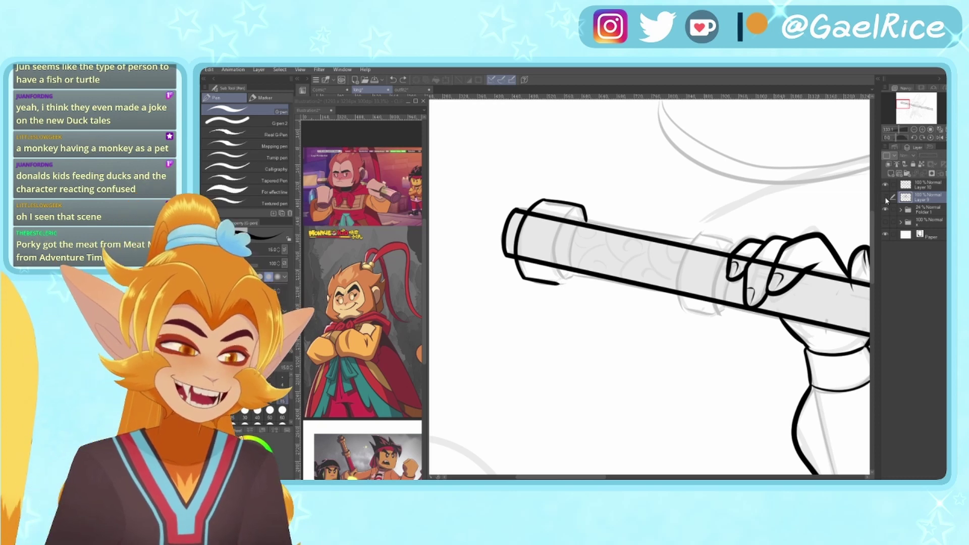
click(887, 196)
key(e)
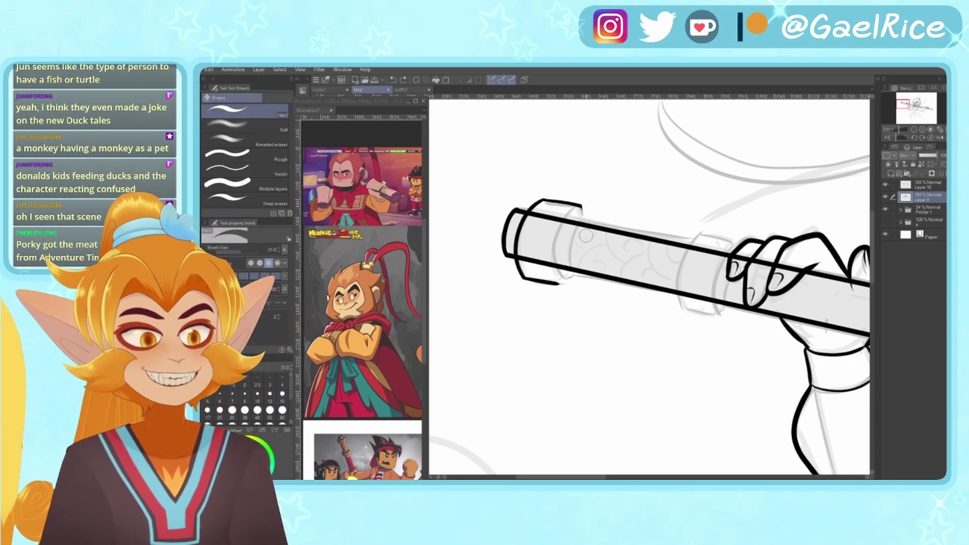
key(p)
drag(581, 204, 587, 222)
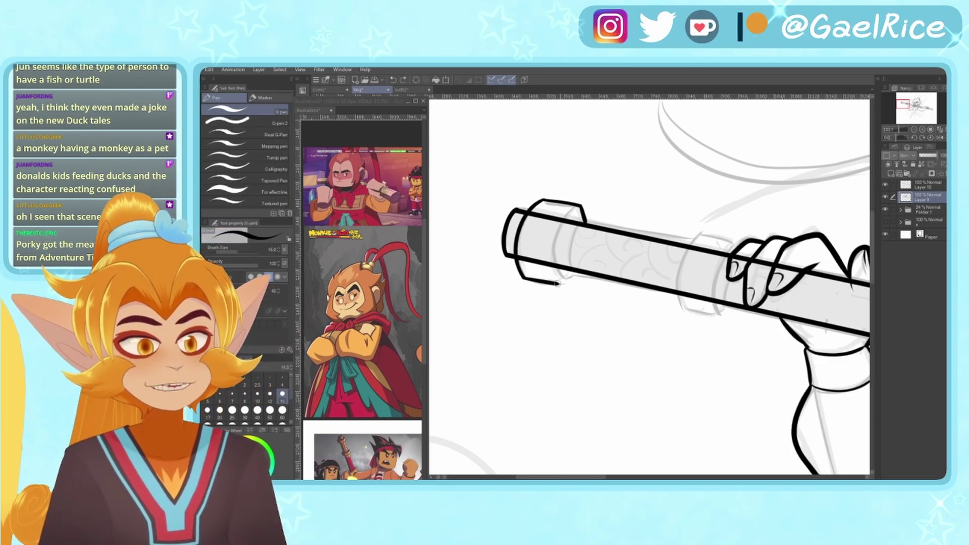
drag(555, 283, 577, 271)
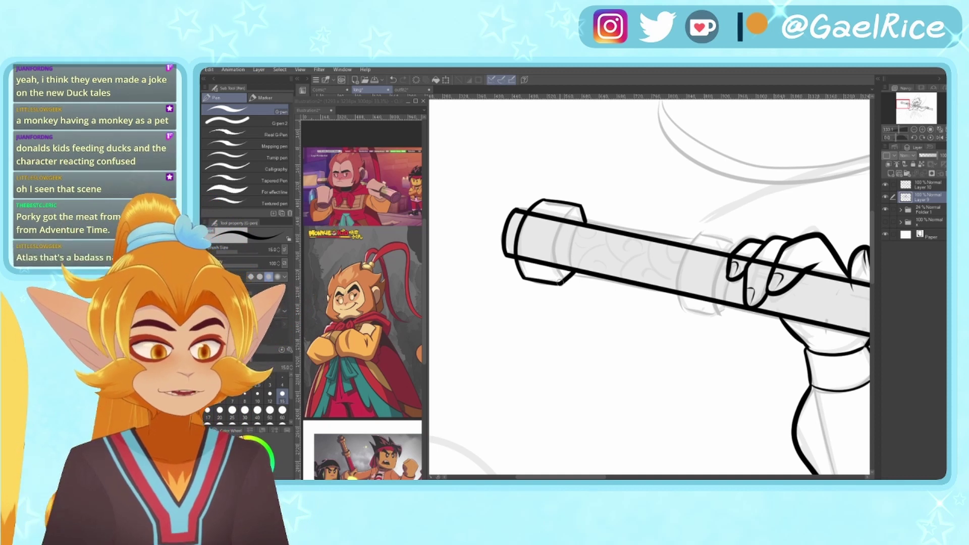
drag(560, 280, 570, 207)
drag(572, 259, 585, 224)
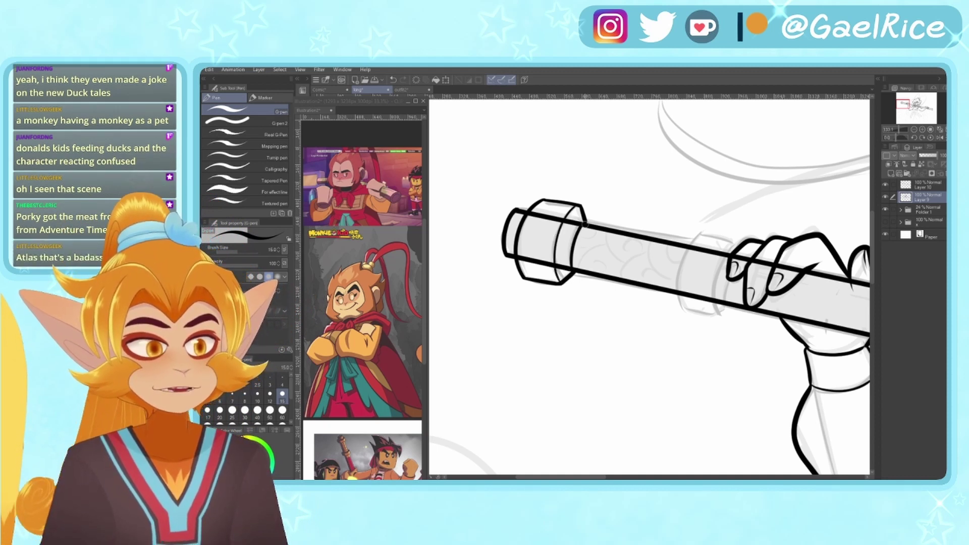
- Ink the curved left edge of the staff's second band, beside the gripping hand, redrawing the stroke once
drag(665, 307, 653, 296)
drag(770, 226, 709, 227)
drag(629, 226, 608, 303)
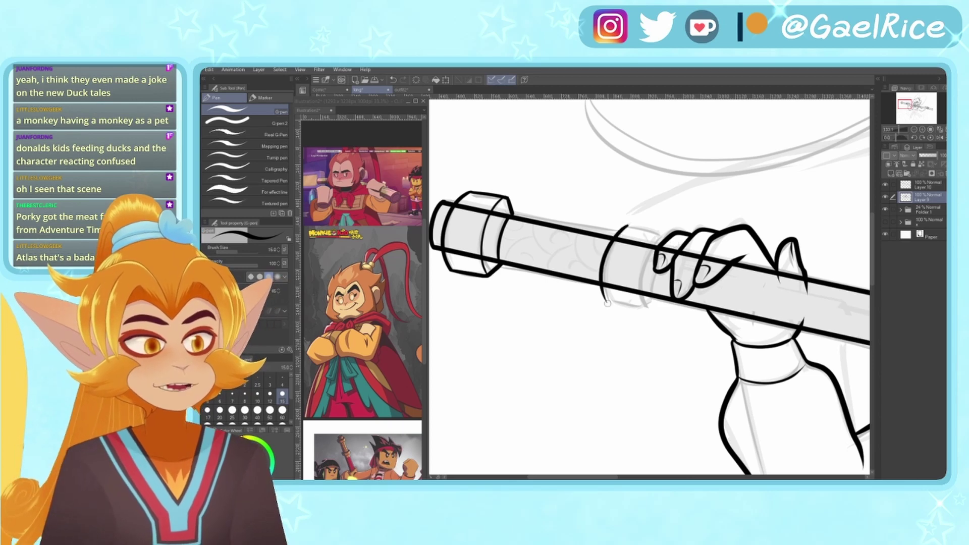
key(ctrl+z)
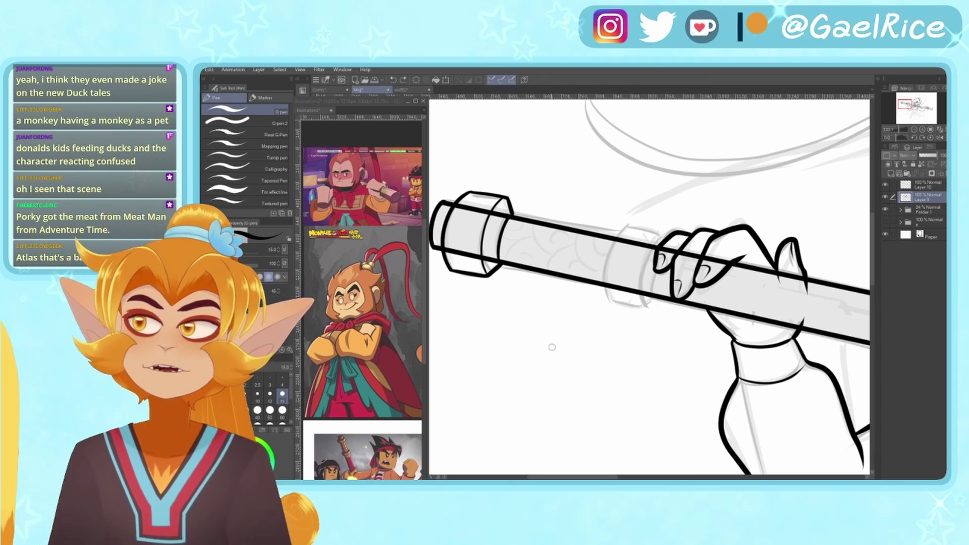
mouse_move(626, 226)
mouse_down()
mouse_move(606, 265)
mouse_move(611, 306)
mouse_up()
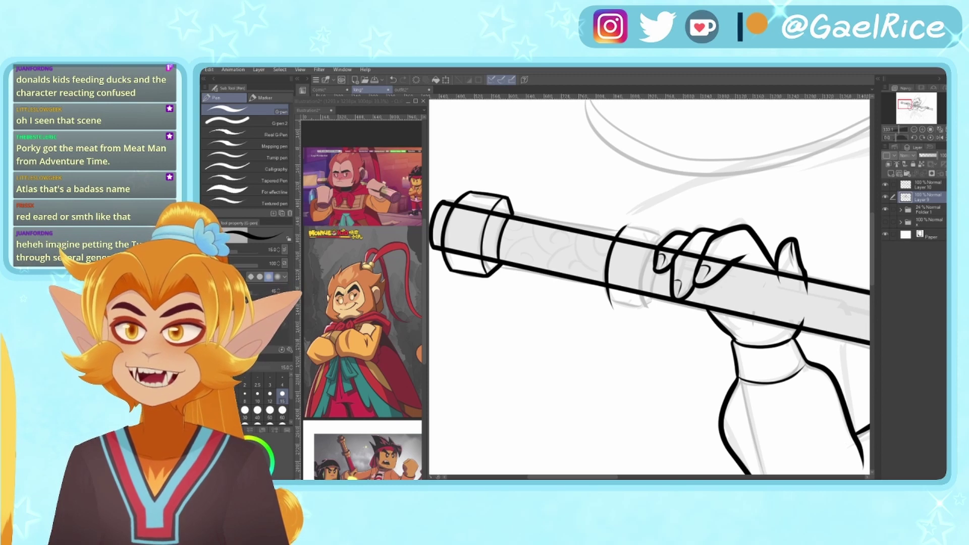
- Bring up the browser, examine several photos in the "red eared turtle" image results, and minimize the browser window
drag(172, 210, 682, 116)
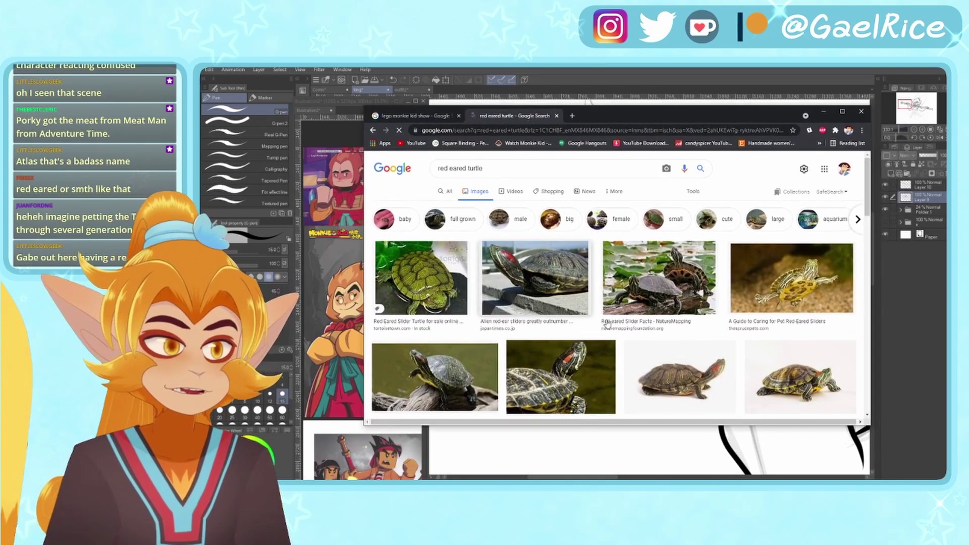
click(659, 300)
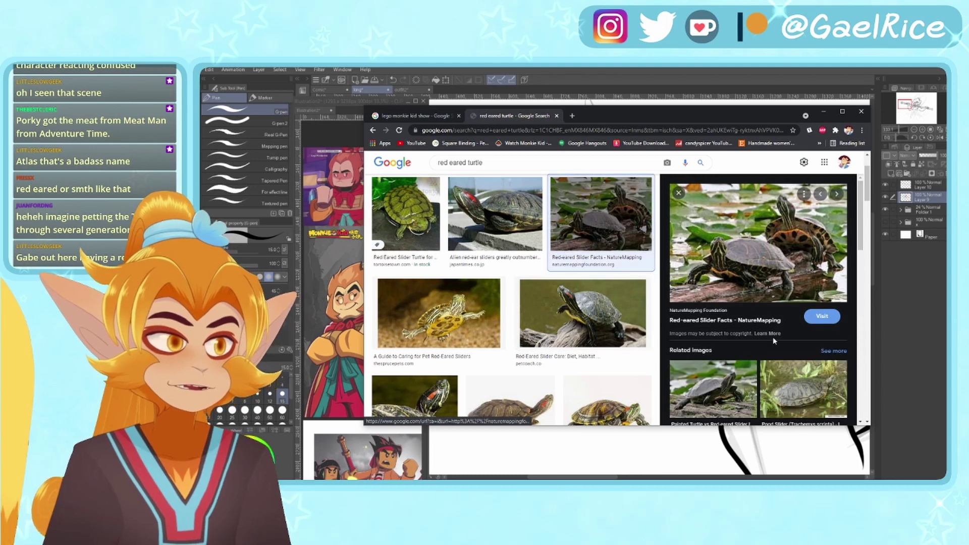
scroll(604, 367, down, 2)
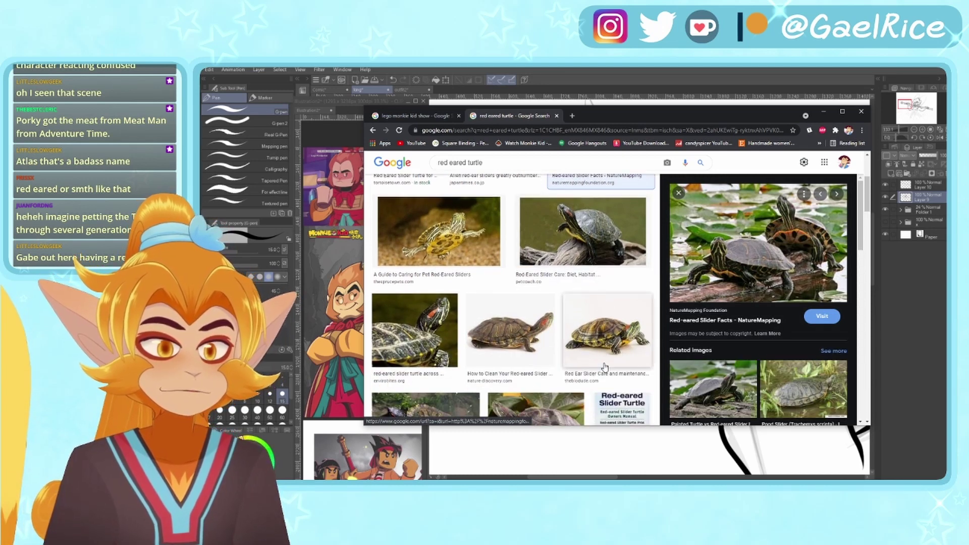
scroll(510, 343, up, 3)
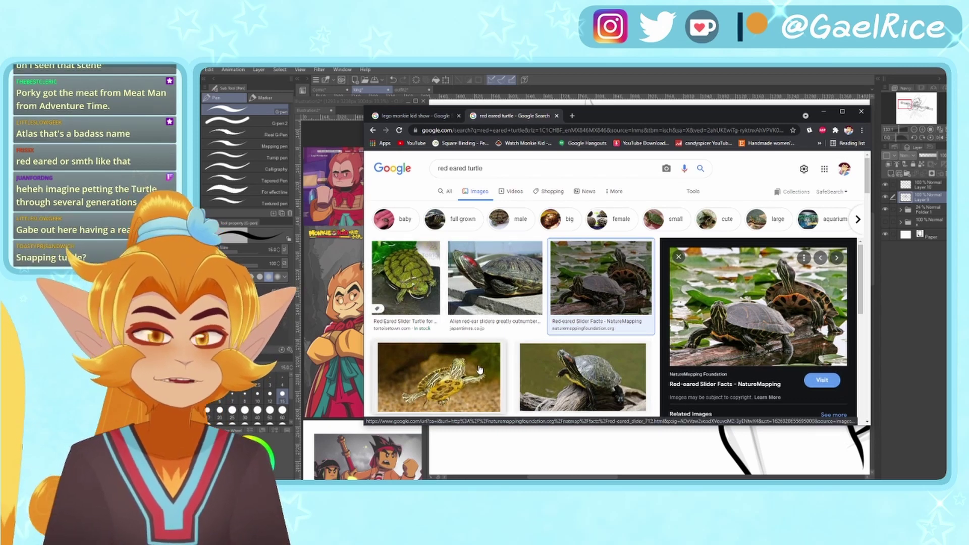
scroll(485, 365, down, 2)
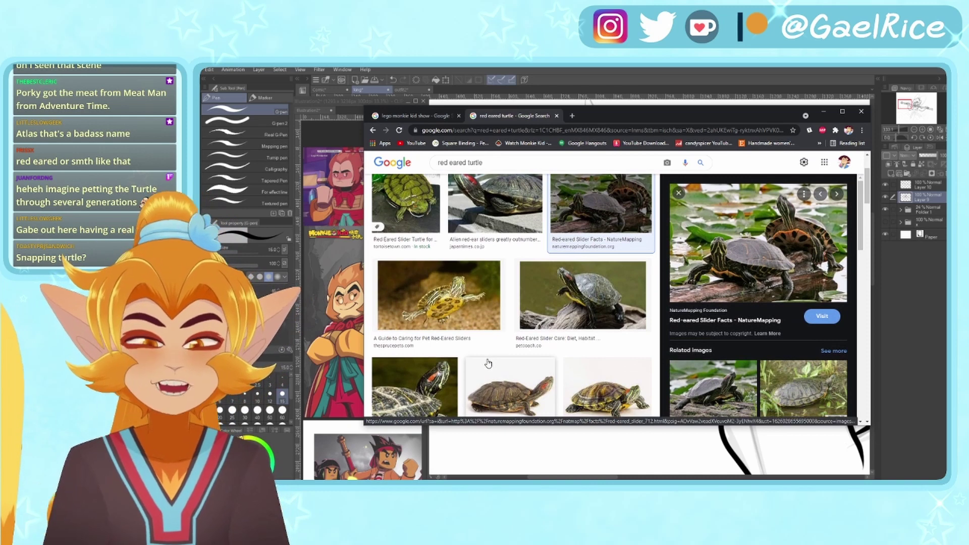
scroll(488, 363, down, 1)
click(489, 360)
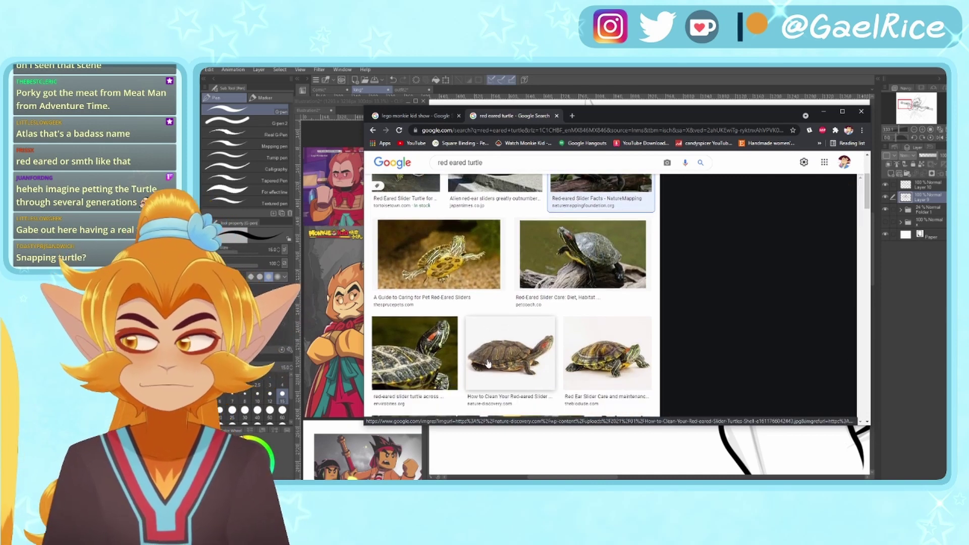
scroll(520, 357, down, 2)
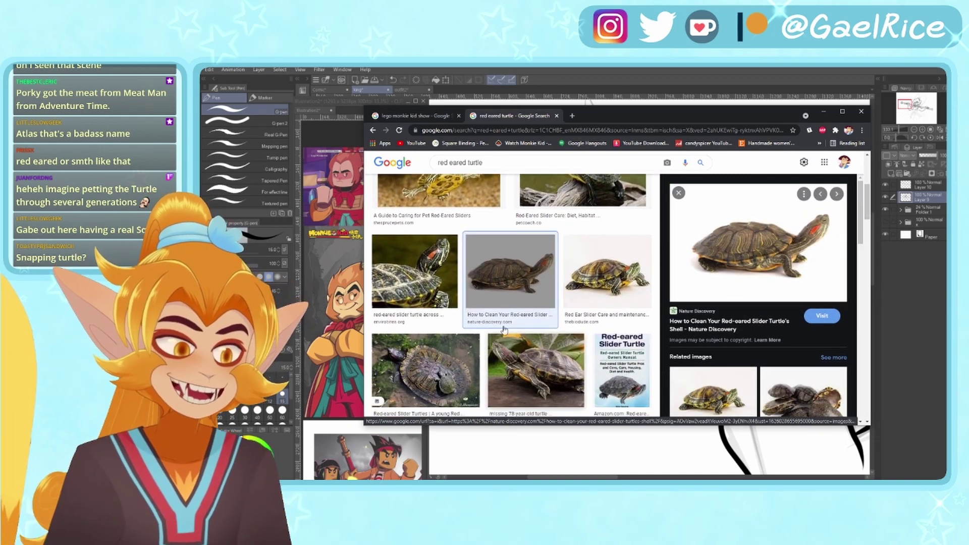
scroll(602, 331, up, 2)
scroll(595, 339, down, 3)
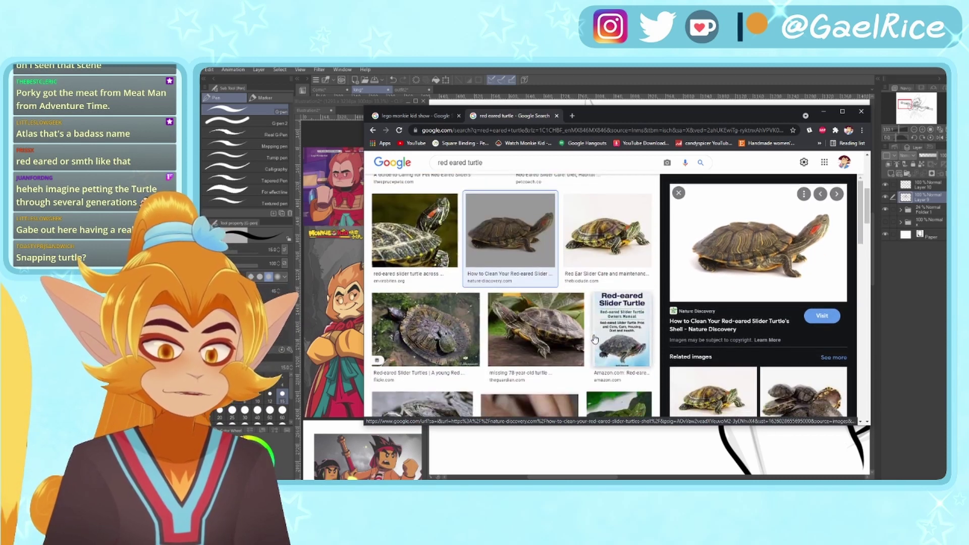
click(415, 336)
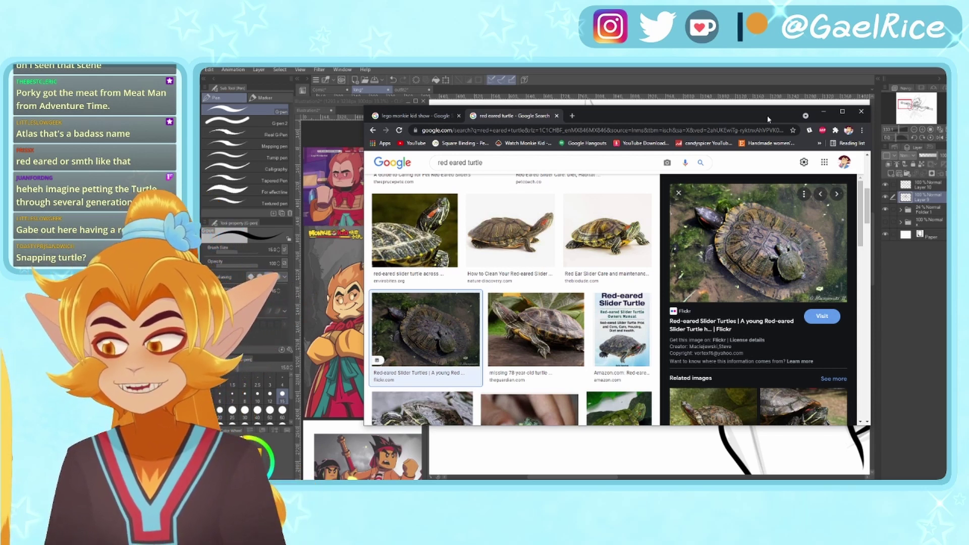
click(824, 111)
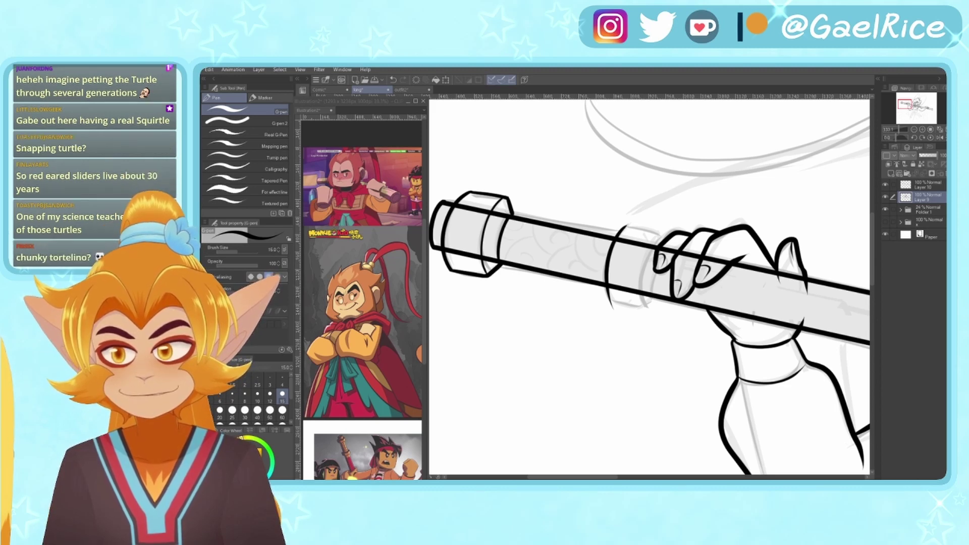
- Clean up the overshooting line ends at the lower corner of the staff's left-end collar with the hard eraser
drag(504, 231, 580, 238)
key(e)
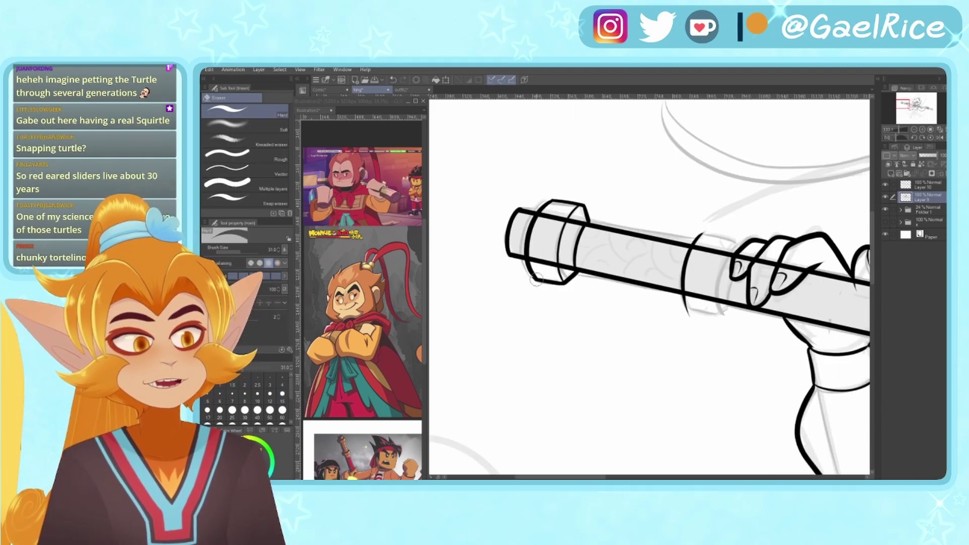
key(p)
key(e)
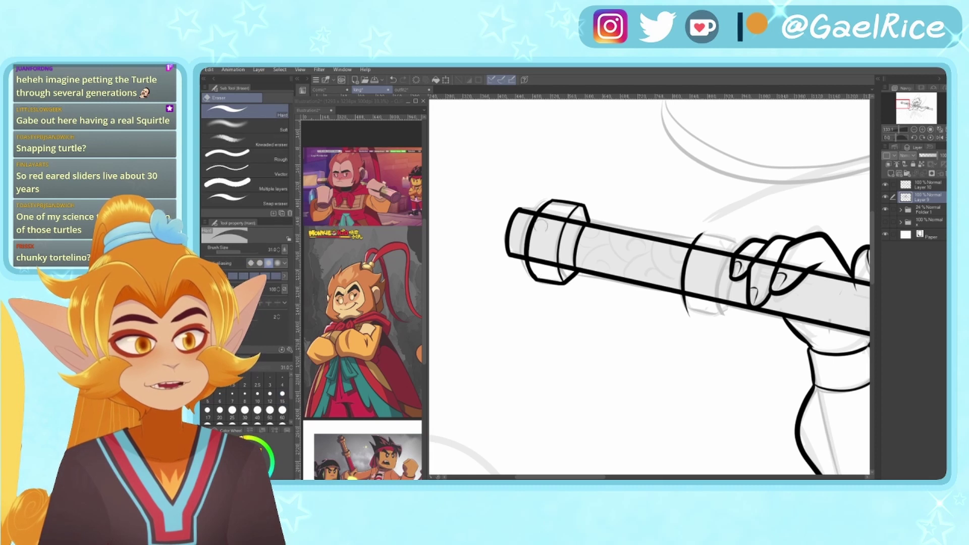
key(p)
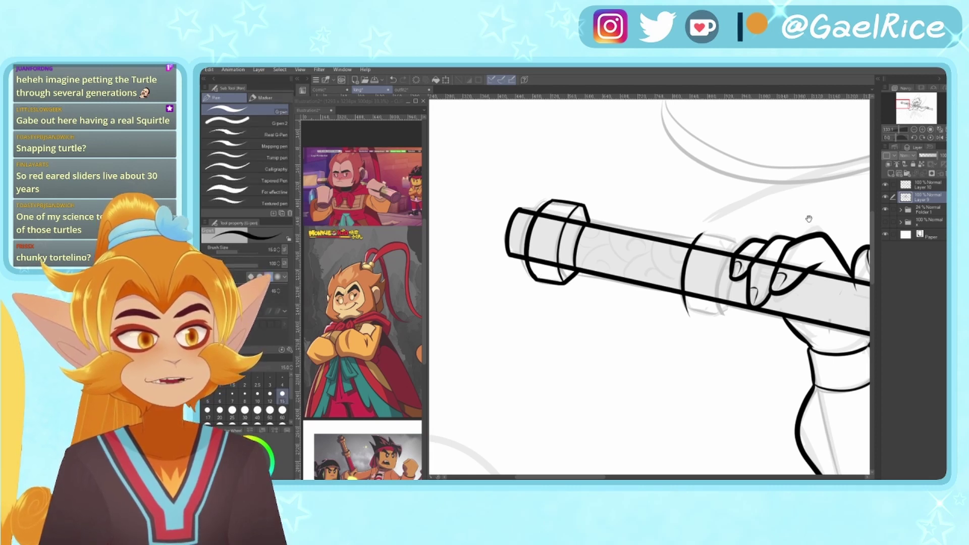
- Ink the lower, upper and right edges of the staff's second band, beside the gripping hand, redoing strokes until they follow the sketch
drag(809, 219, 719, 194)
mouse_move(598, 286)
mouse_down()
mouse_move(641, 293)
mouse_move(601, 284)
mouse_move(633, 292)
mouse_move(642, 281)
mouse_up()
key(ctrl+z)
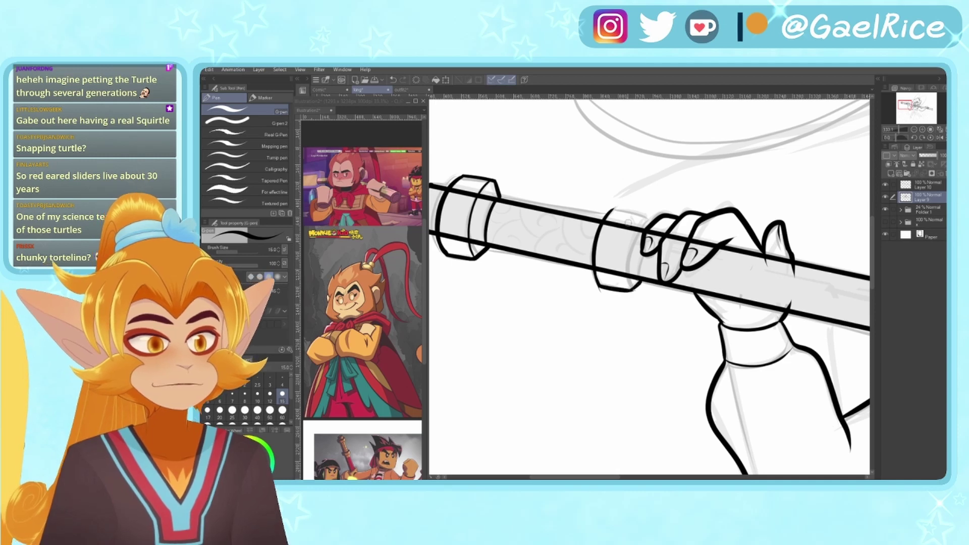
drag(611, 210, 650, 218)
drag(649, 219, 640, 276)
key(ctrl+z)
mouse_move(649, 219)
mouse_down()
mouse_move(629, 249)
mouse_move(641, 277)
mouse_move(644, 257)
mouse_move(641, 278)
mouse_up()
key(ctrl+z)
key(ctrl+z)
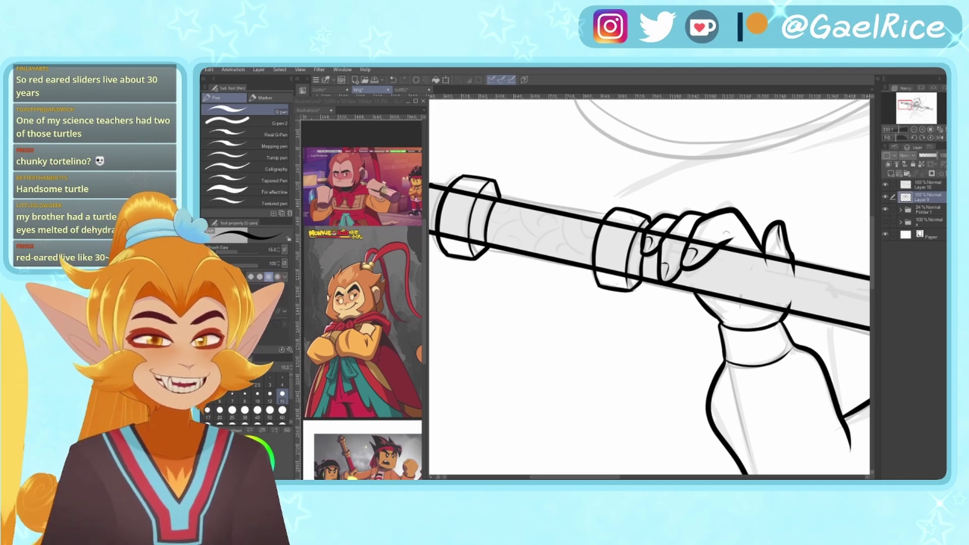
- Ink the left and lower outline of the staff band beneath the fingertips of the other hand with the G-pen
drag(587, 389, 583, 391)
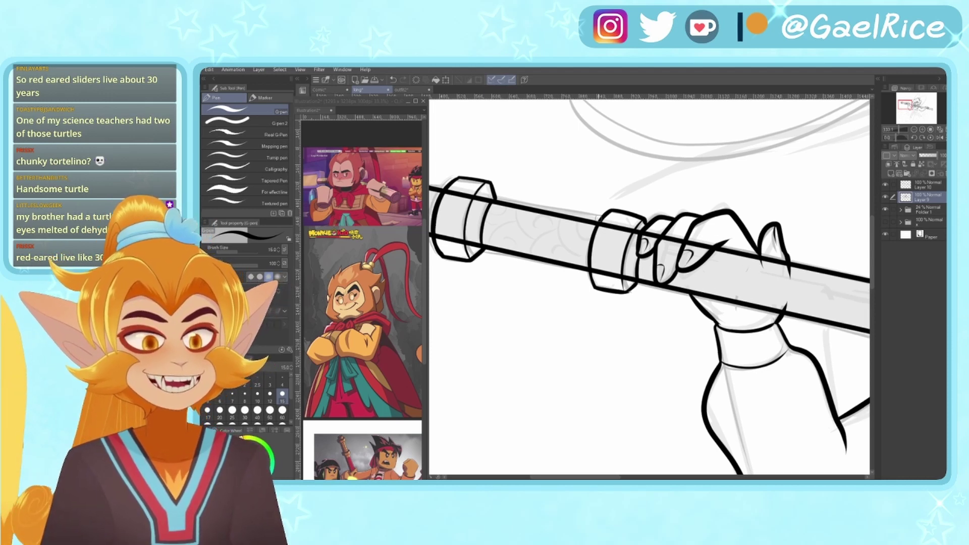
drag(656, 283, 461, 267)
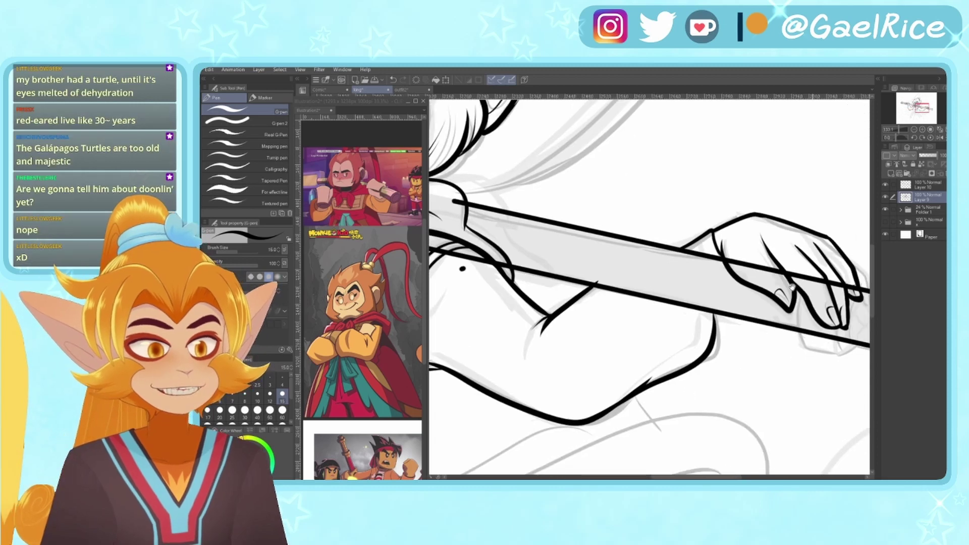
drag(861, 222, 690, 176)
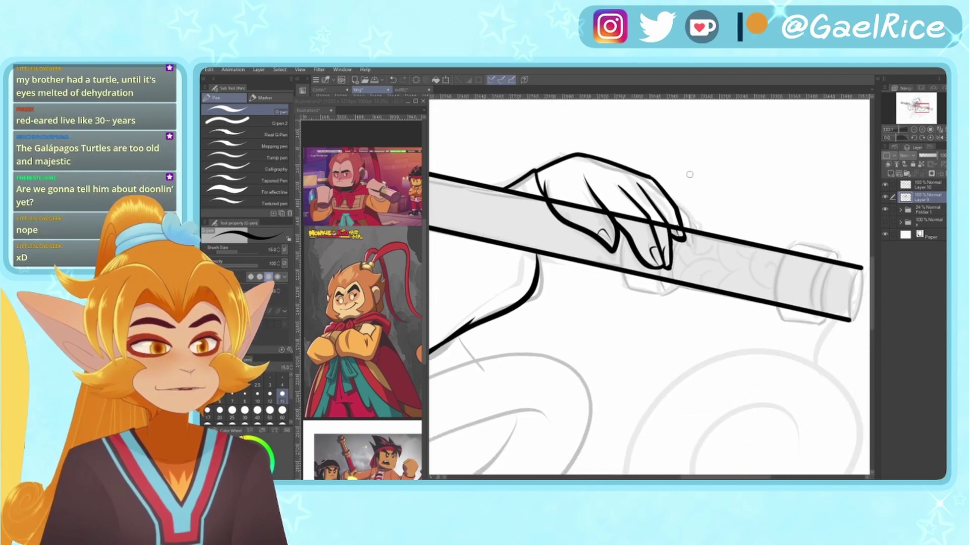
mouse_move(620, 233)
mouse_down()
mouse_move(625, 287)
mouse_move(622, 265)
mouse_move(631, 288)
mouse_move(664, 293)
mouse_move(673, 283)
mouse_up()
key(ctrl+z)
key(ctrl+z)
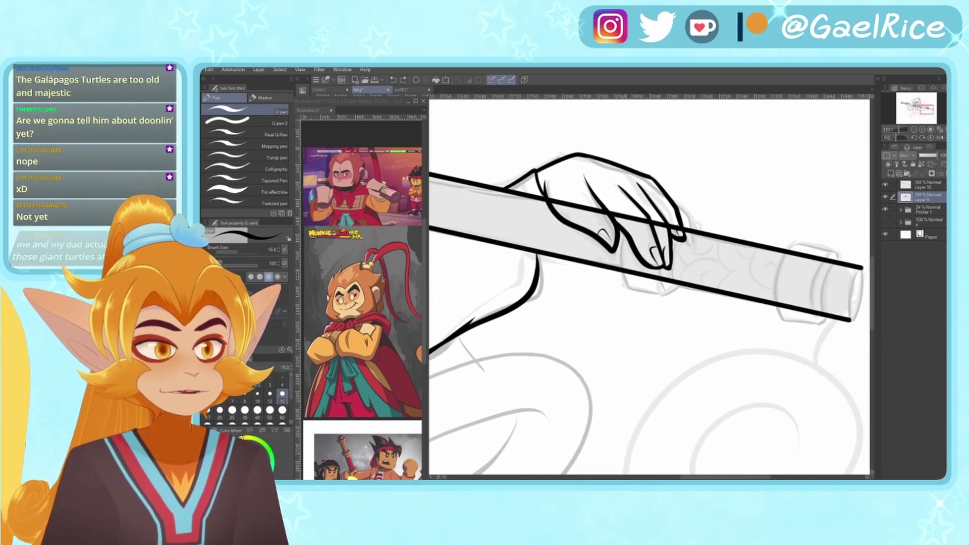
mouse_move(621, 231)
mouse_down()
mouse_move(629, 287)
mouse_move(662, 292)
mouse_up()
key(ctrl+z)
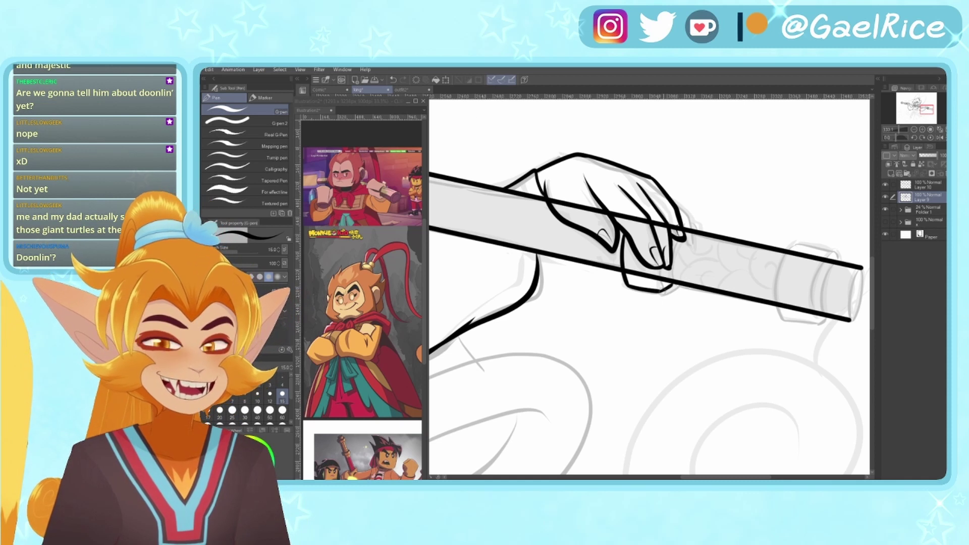
- Ink the right side of that band with short curves below and just above the fingertips
drag(661, 291, 671, 268)
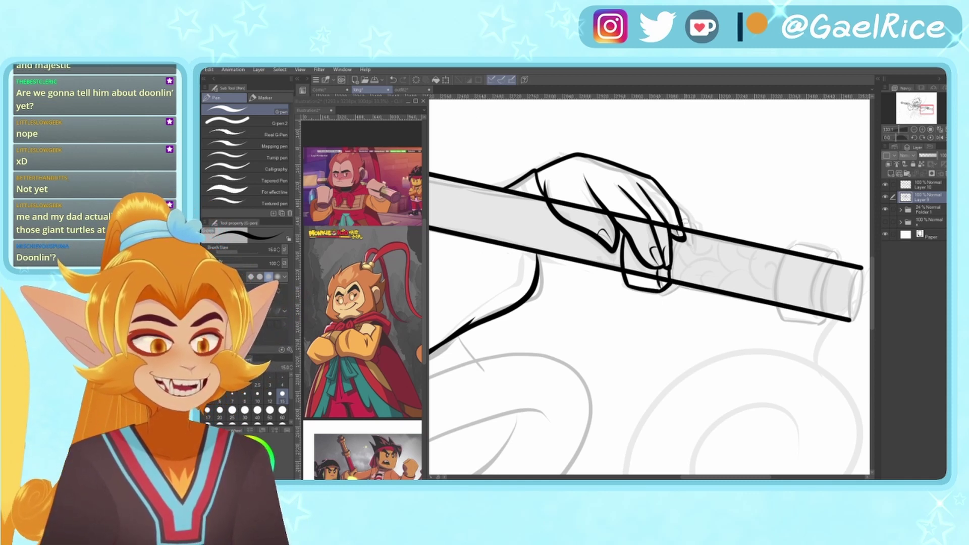
drag(682, 213, 683, 231)
key(ctrl+z)
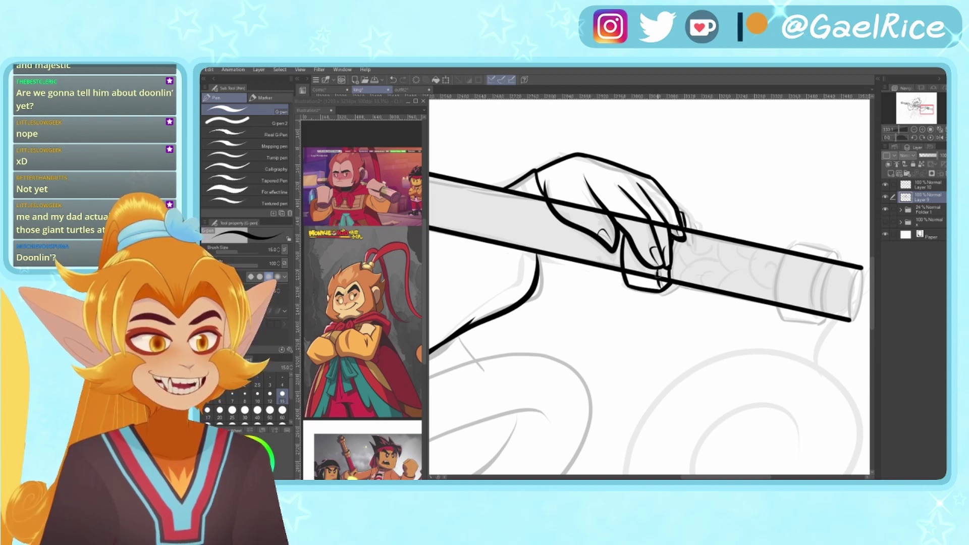
- Ink the curved left edge of the collar near the staff's right end, redrawing the stroke once
mouse_move(773, 228)
mouse_down()
mouse_move(701, 211)
mouse_move(721, 207)
mouse_up()
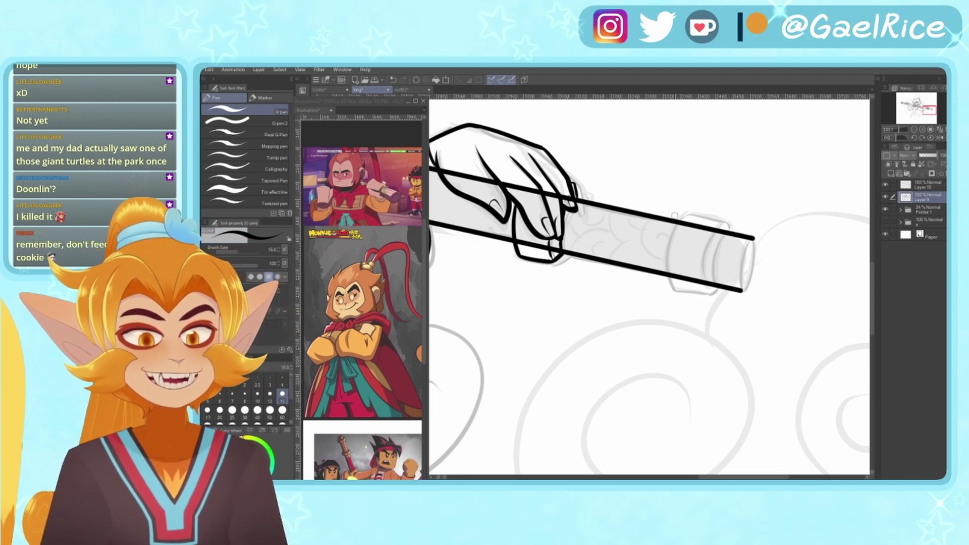
mouse_move(688, 212)
mouse_down()
mouse_move(665, 263)
mouse_move(677, 298)
mouse_up()
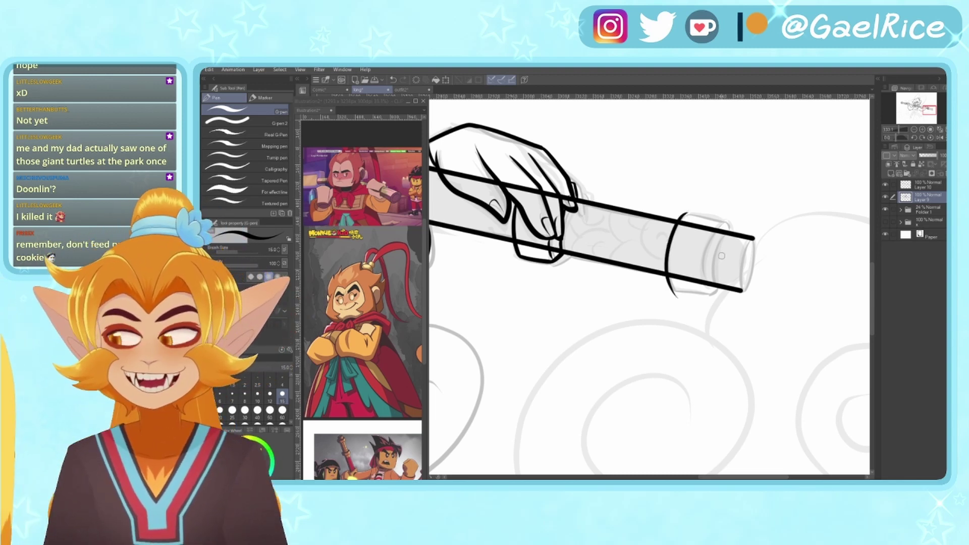
key(ctrl+z)
drag(694, 211, 674, 275)
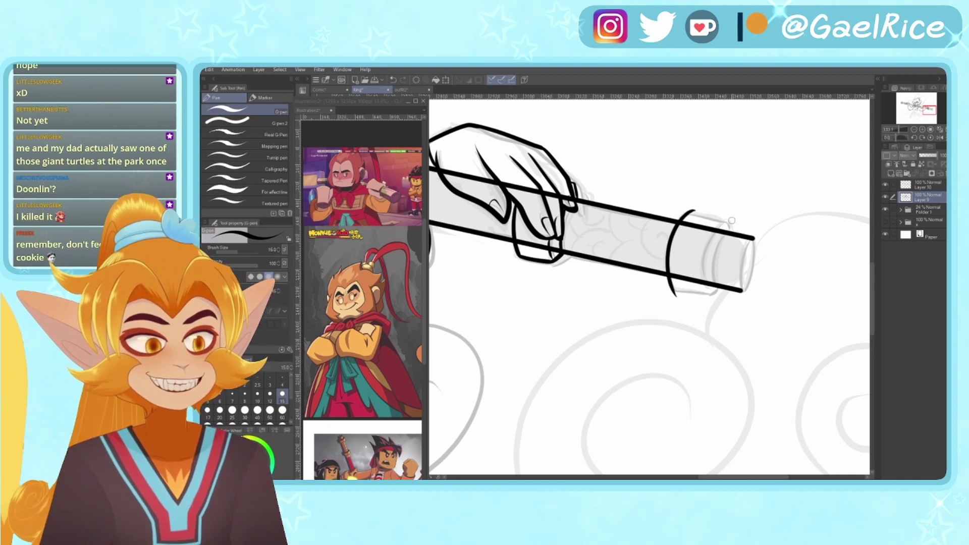
- Complete the right-end collar by inking its upper and lower edges, right outline and inner curves
mouse_move(732, 222)
mouse_down()
mouse_move(708, 301)
mouse_move(683, 213)
mouse_up()
mouse_move(669, 285)
mouse_down()
mouse_move(714, 298)
mouse_move(699, 305)
mouse_move(723, 286)
mouse_move(735, 232)
mouse_move(720, 259)
mouse_move(723, 284)
mouse_up()
key(ctrl+z)
key(e)
key(p)
key(ctrl+z)
key(ctrl+z)
key(ctrl+z)
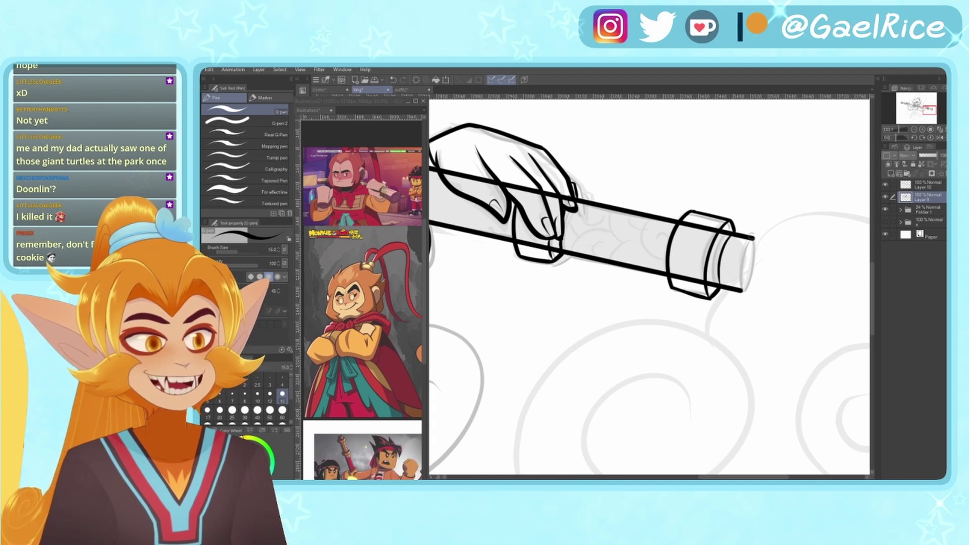
- Close the staff's right tip with a curved stroke joining its upper and lower edges
mouse_move(753, 238)
mouse_down()
mouse_move(744, 290)
mouse_move(745, 260)
mouse_move(750, 240)
mouse_up()
key(ctrl+z)
drag(742, 290, 752, 241)
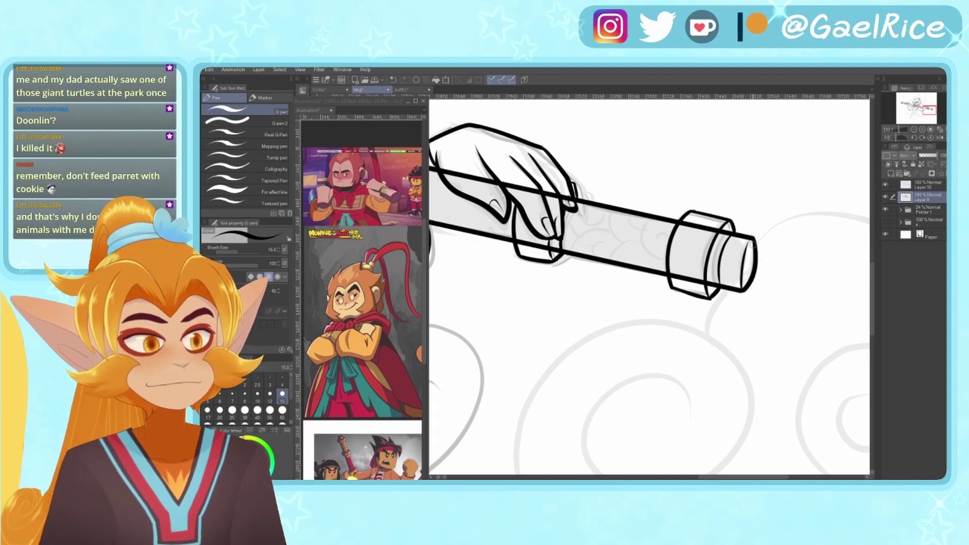
- Ink the small curved ornament lines on the staff section between the hand and the right-end collar
drag(694, 311, 743, 319)
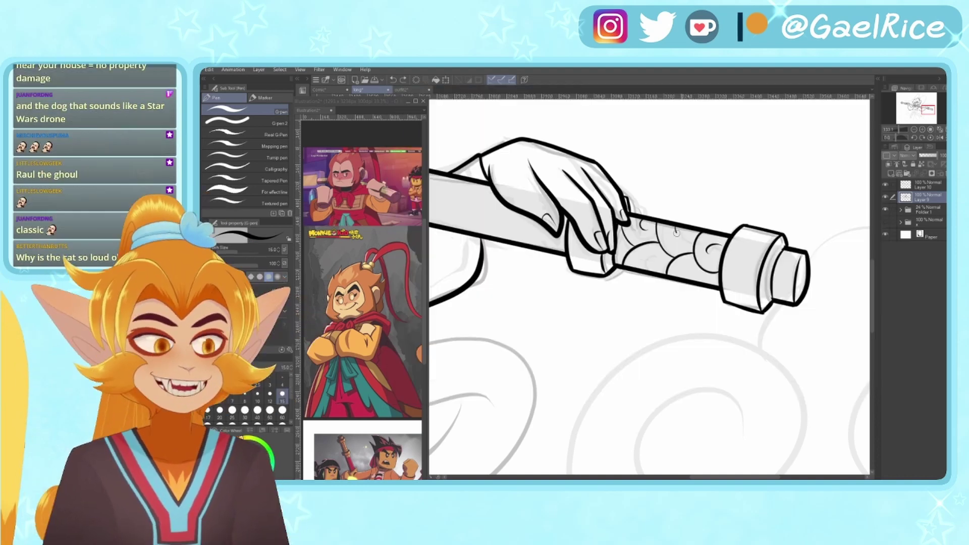
drag(677, 233, 691, 235)
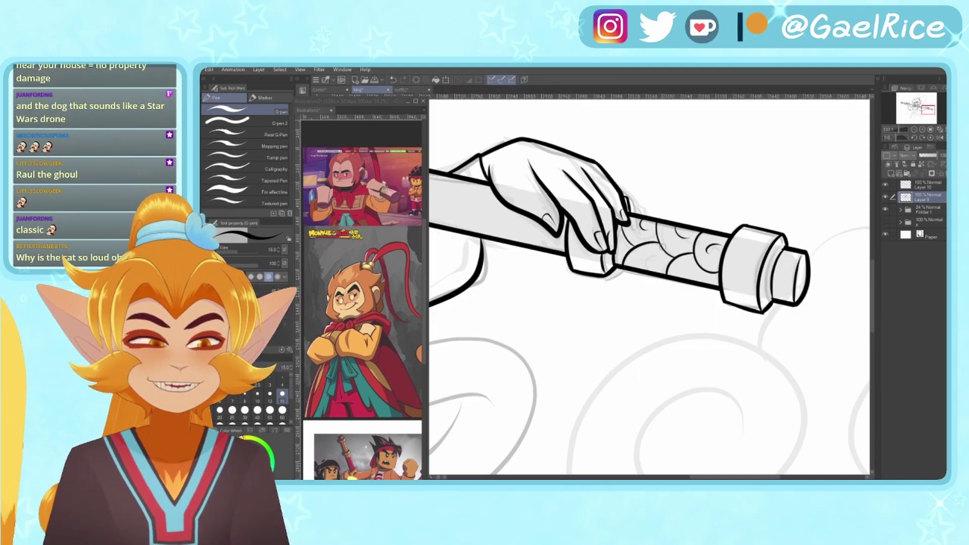